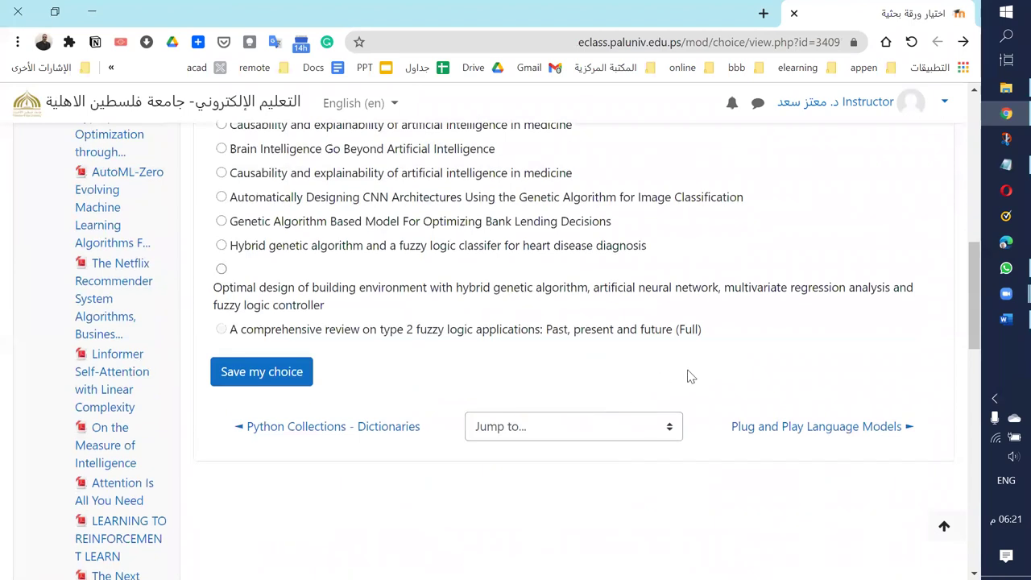
# Step: Open the responses report of the اختيار ورقة بحثية choice and examine which papers have been picked
pyautogui.click(890, 157)
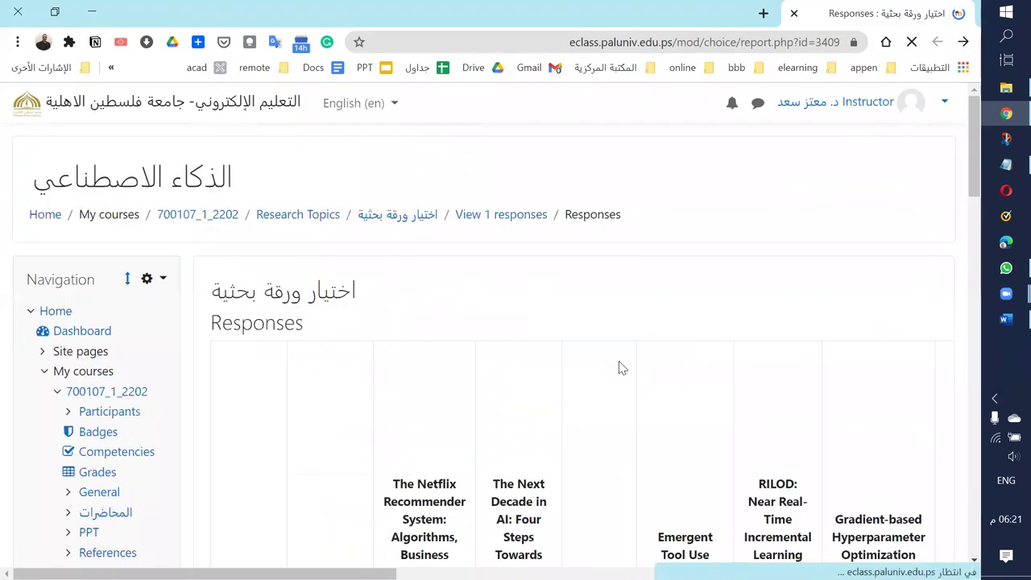
pyautogui.scroll(-4, 612, 375)
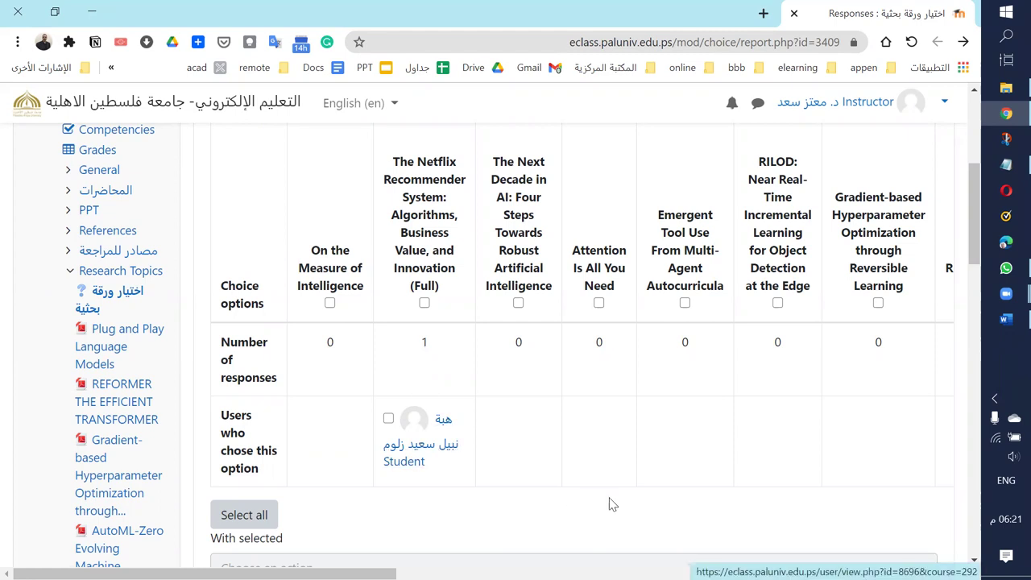
pyautogui.scroll(1, 607, 494)
pyautogui.scroll(4, 606, 493)
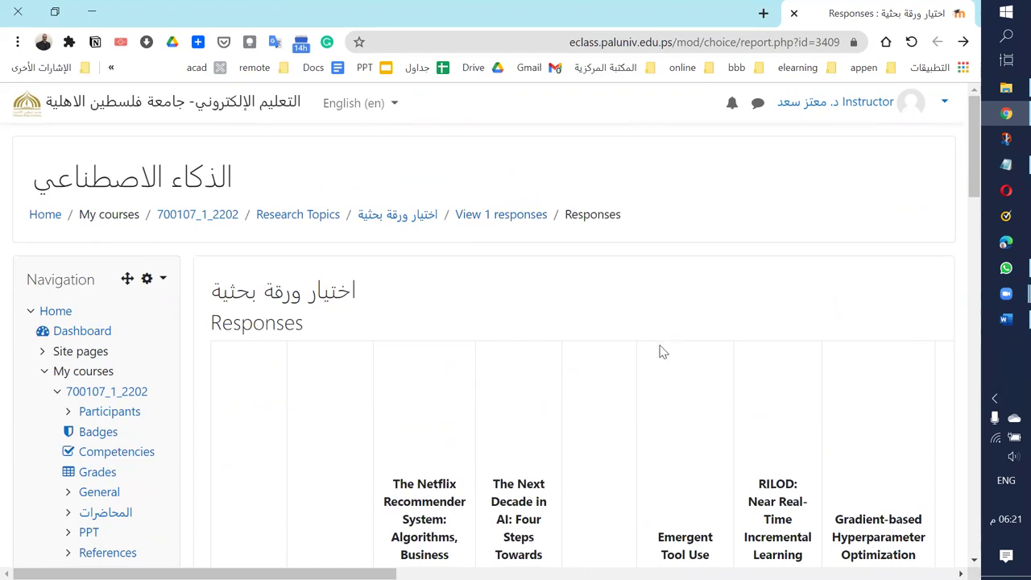
pyautogui.scroll(-10, 534, 380)
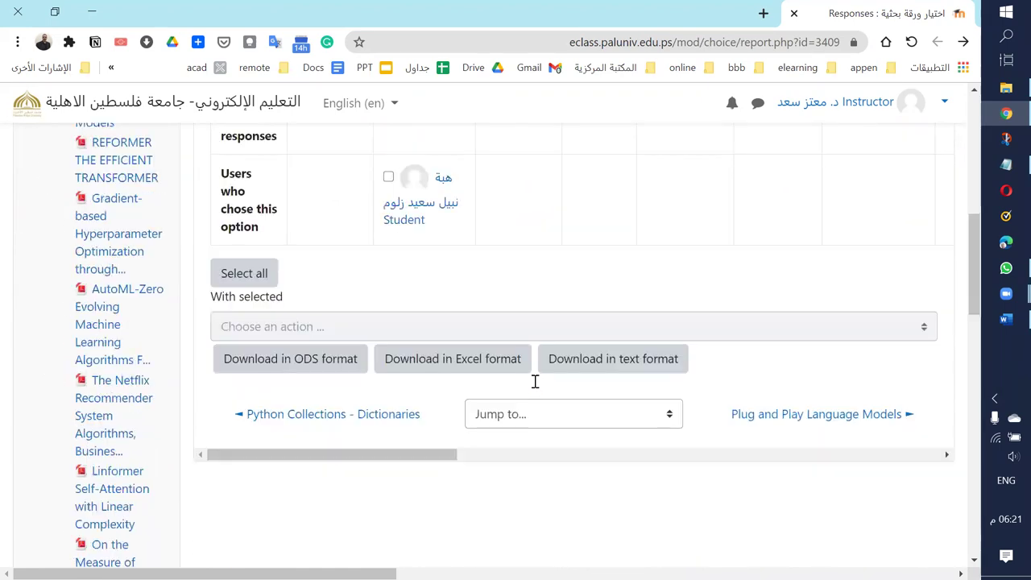
pyautogui.scroll(9, 534, 380)
pyautogui.scroll(1, 532, 387)
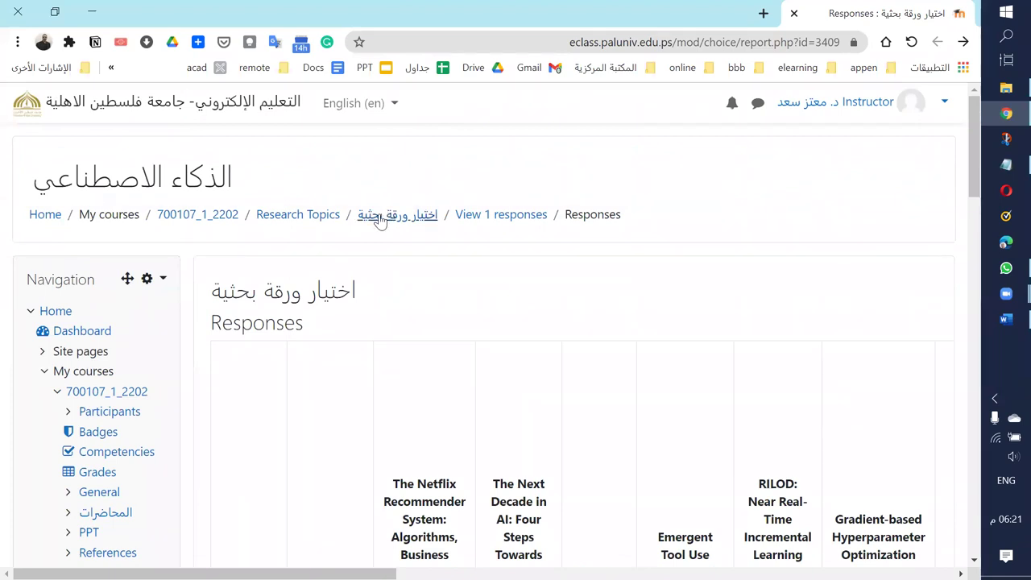
# Step: Return to the اختيار ورقة بحثية choice page and look over its list of selectable research papers
pyautogui.click(403, 216)
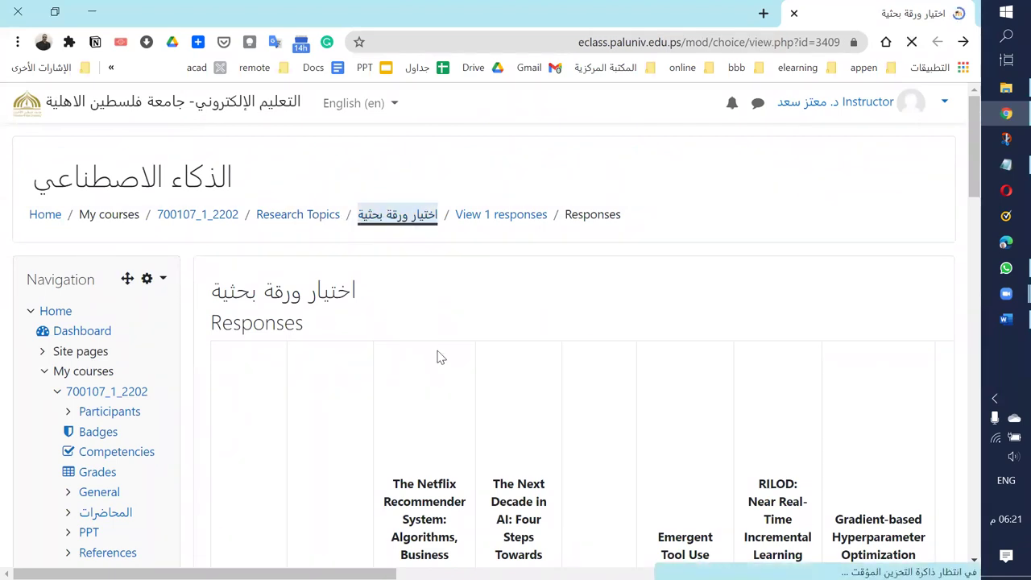
pyautogui.scroll(-10, 439, 357)
pyautogui.scroll(10, 500, 338)
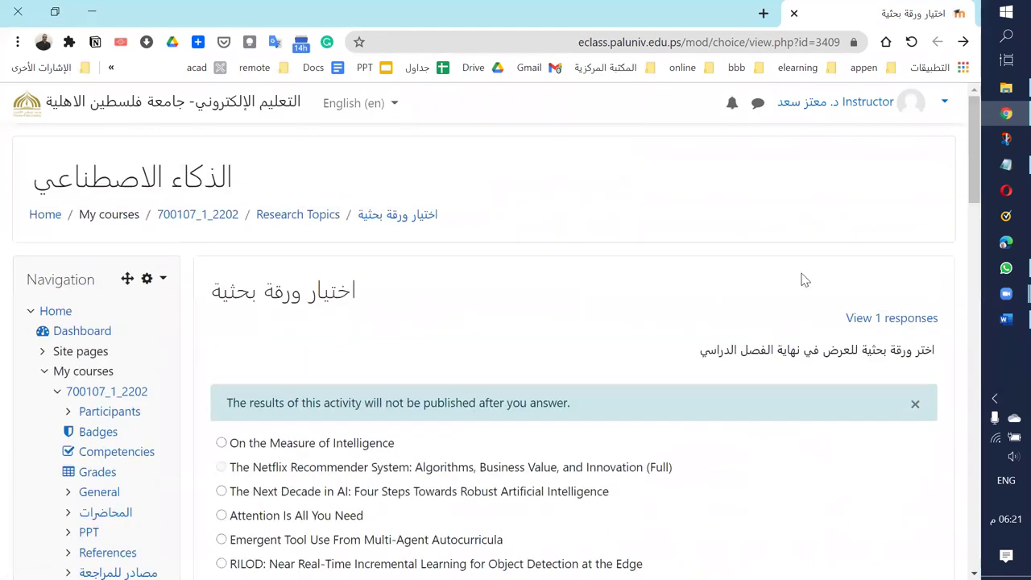
# Step: Go to the course's Research Topics section and open the settings of the اختيار ورقة بحثية choice activity for editing
pyautogui.click(296, 214)
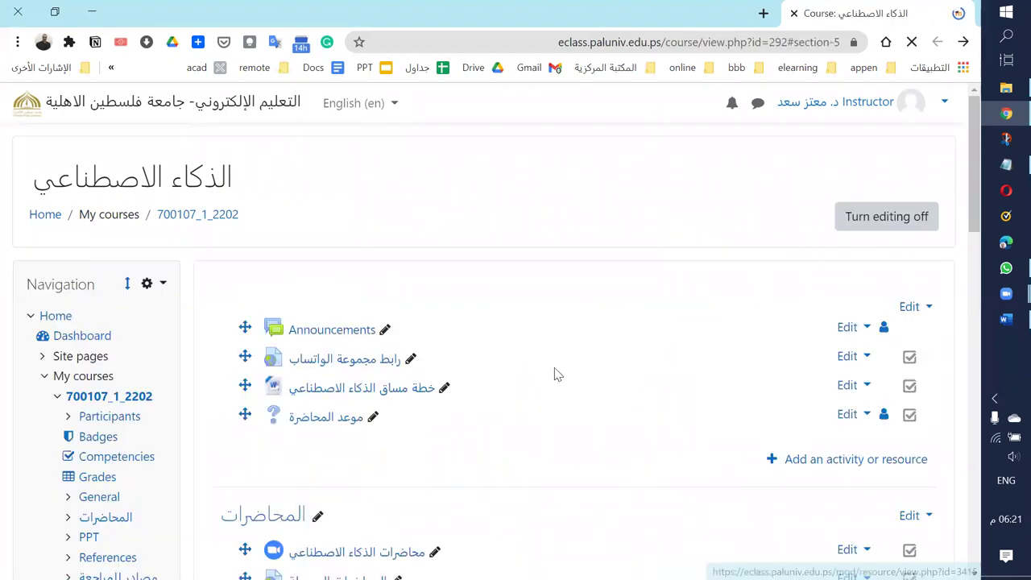
pyautogui.scroll(1, 479, 361)
pyautogui.scroll(-2, 805, 361)
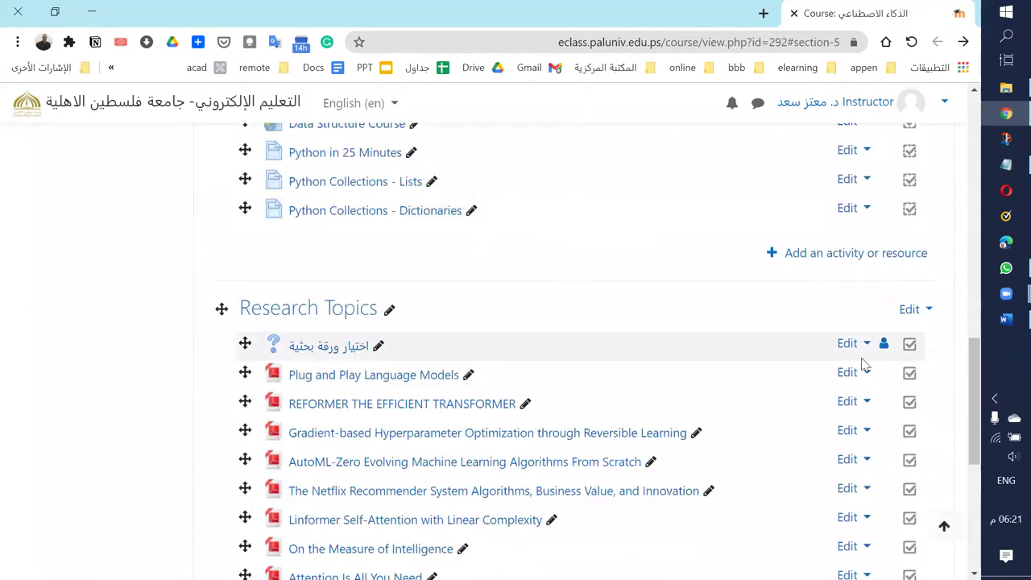
pyautogui.click(851, 343)
pyautogui.click(793, 374)
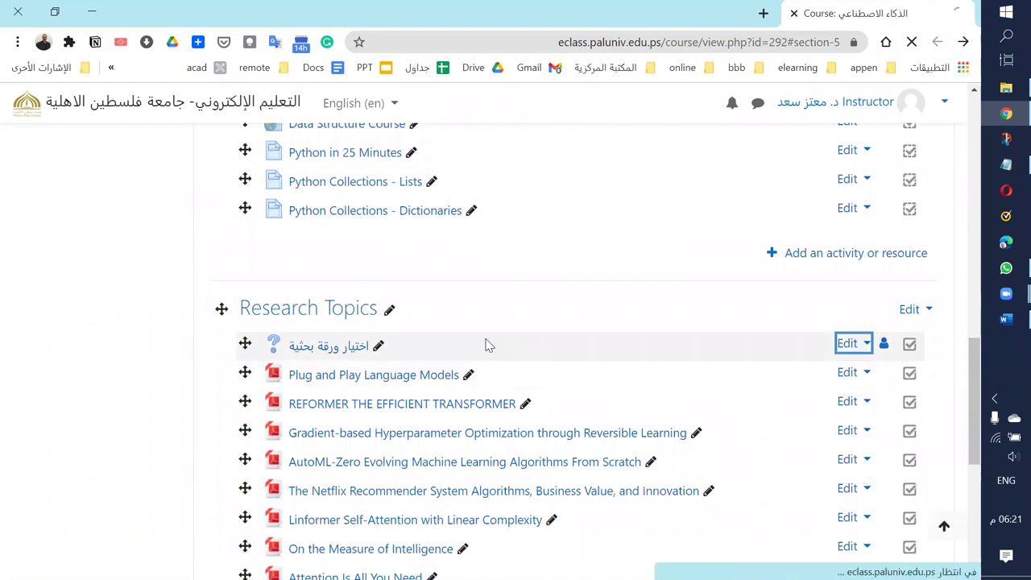
# Step: In the choice's Availability settings, enable "Allow responses until" and set its day and month to 7 March
pyautogui.scroll(-8, 432, 323)
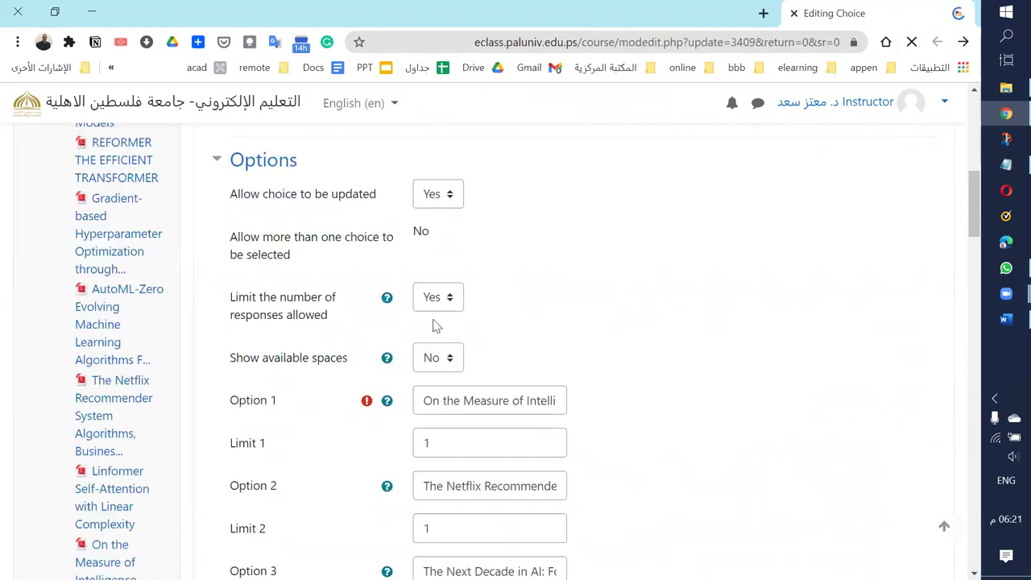
pyautogui.scroll(-5, 434, 319)
pyautogui.scroll(-20, 434, 319)
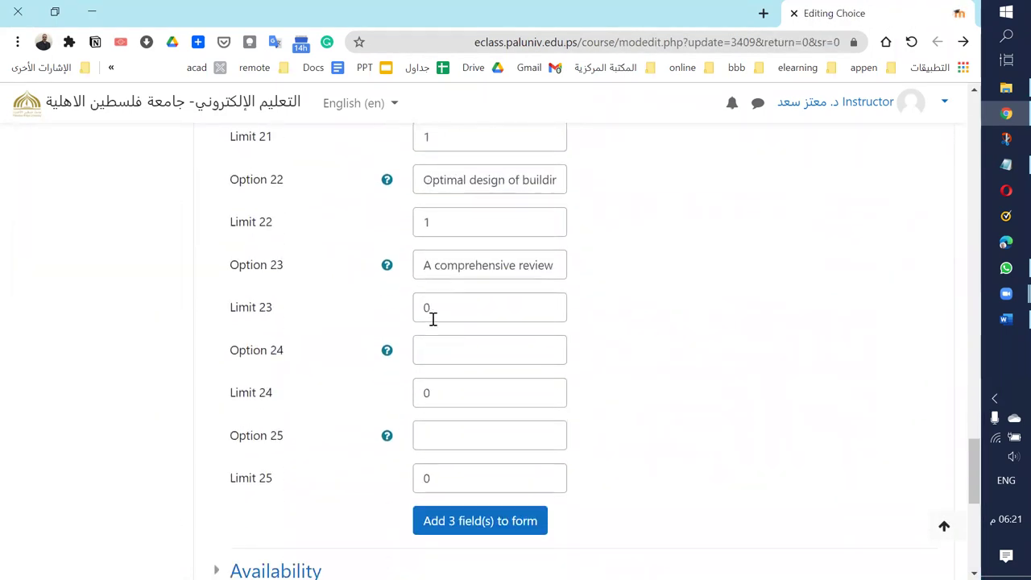
pyautogui.scroll(3, 434, 325)
pyautogui.click(276, 336)
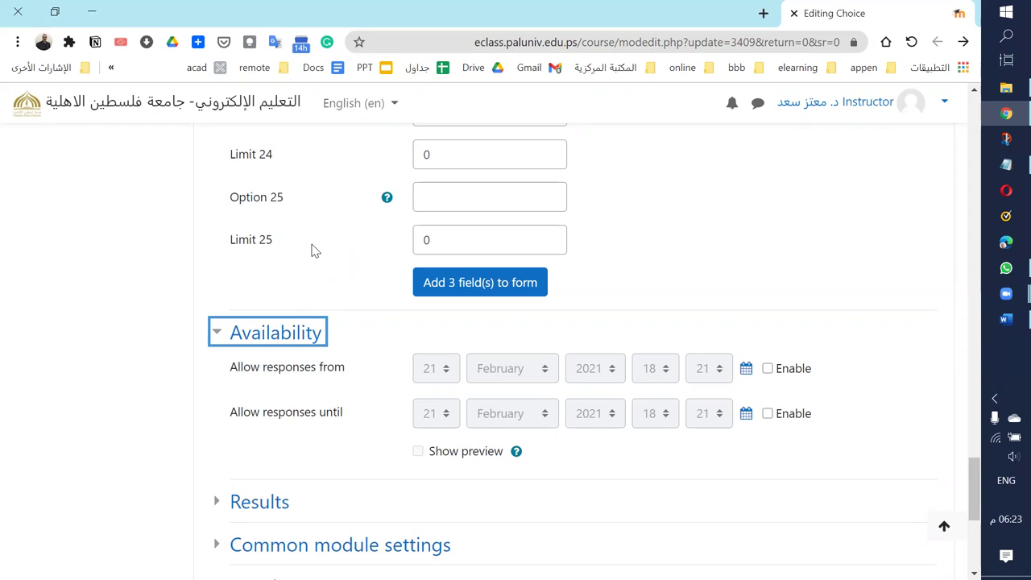
pyautogui.click(768, 413)
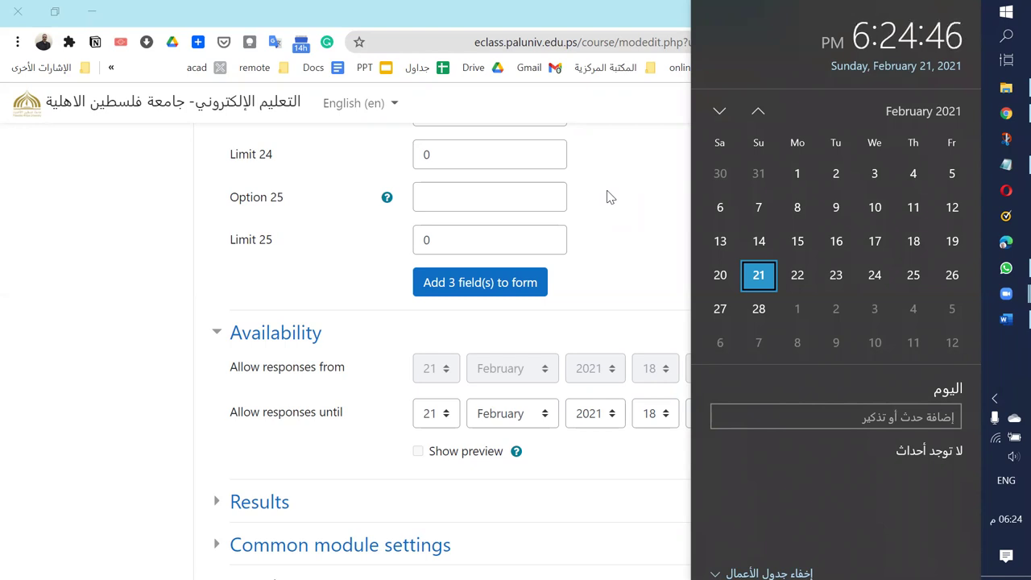
pyautogui.click(427, 413)
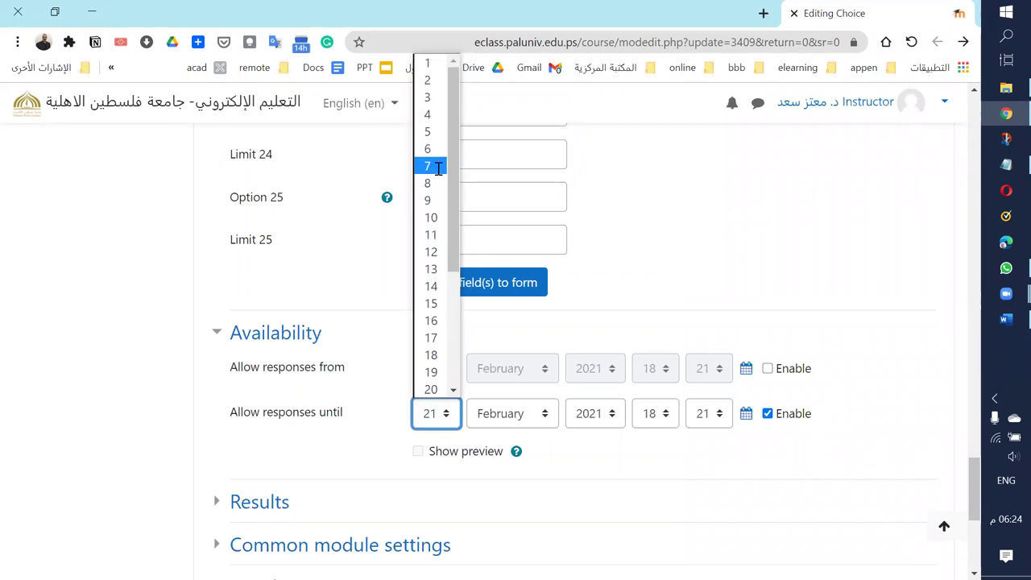
pyautogui.click(435, 167)
pyautogui.click(532, 408)
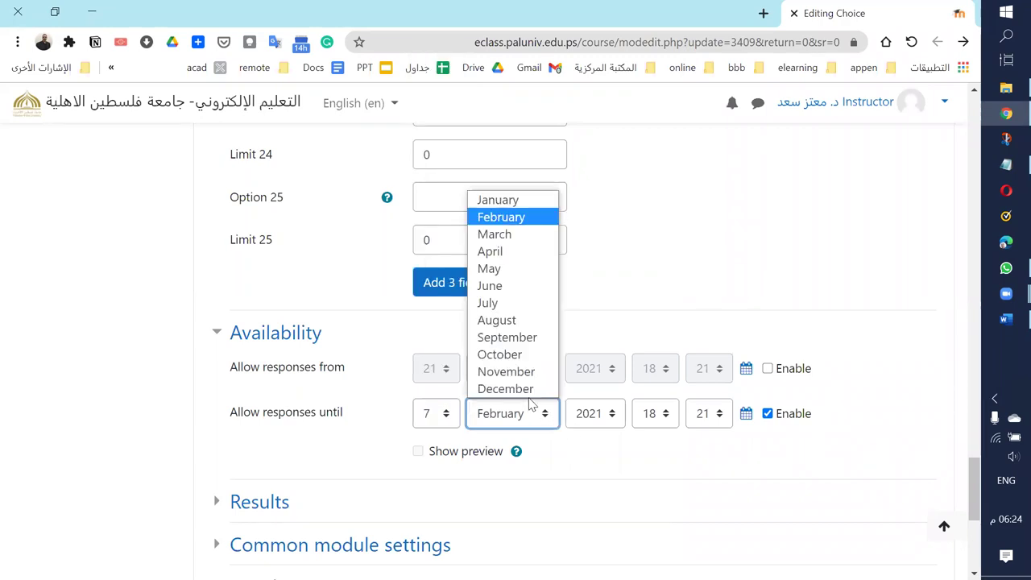
pyautogui.click(500, 234)
# Step: Save the choice activity's settings and return to the course page
pyautogui.scroll(-3, 596, 491)
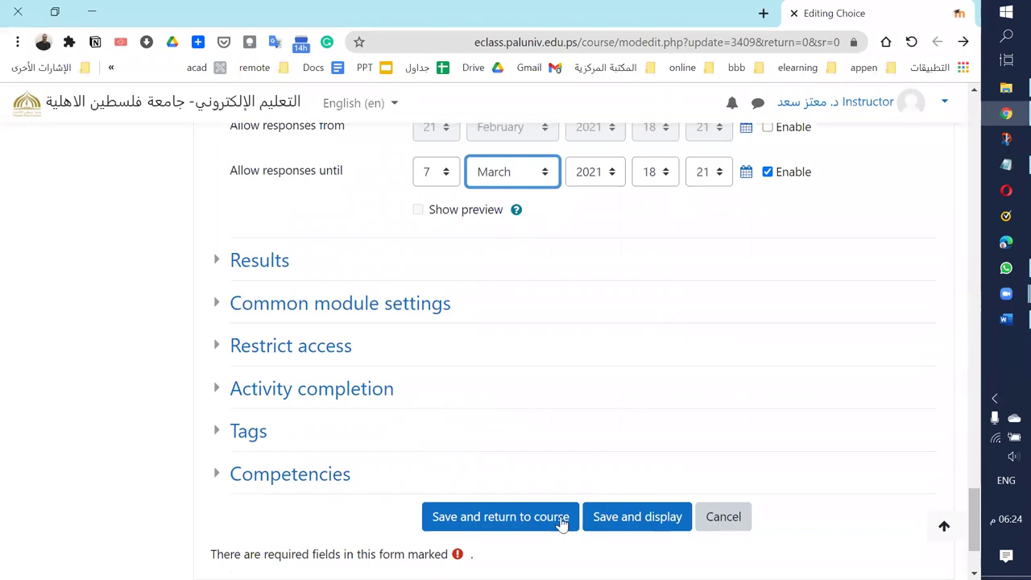
pyautogui.scroll(-2, 559, 525)
pyautogui.click(507, 394)
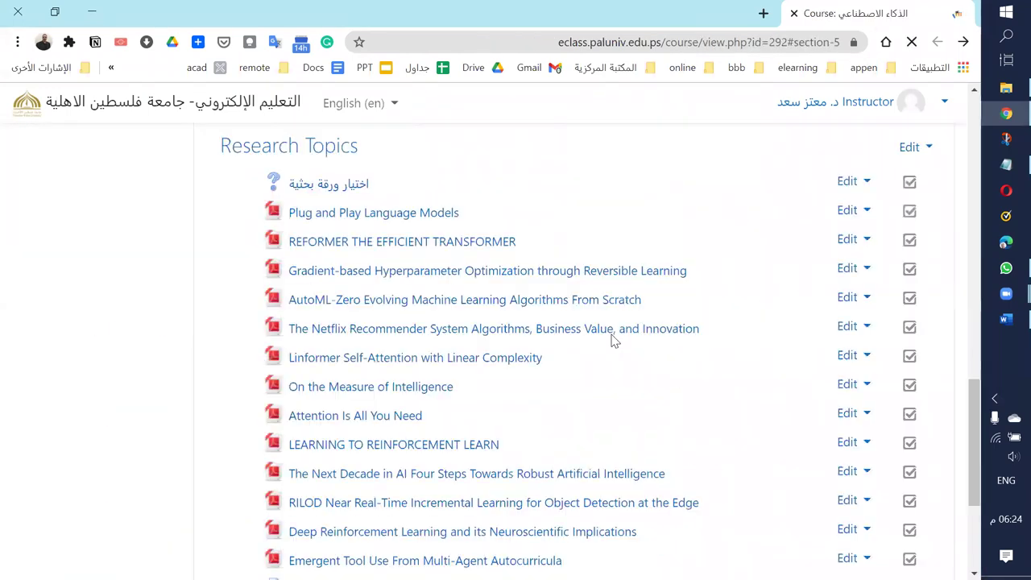
# Step: Look through the Research Topics items and the other sections of the course page
pyautogui.scroll(-3, 521, 355)
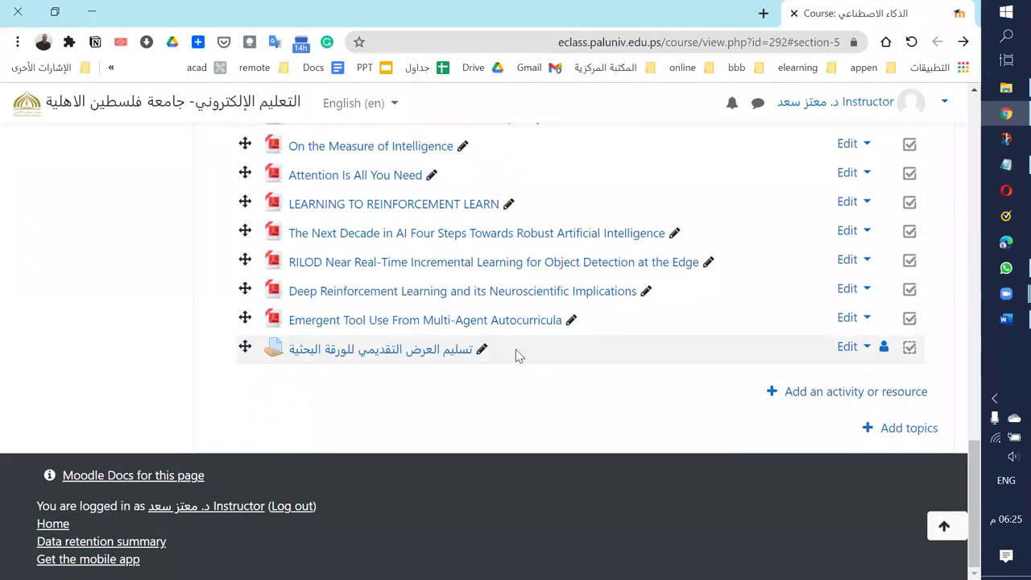
pyautogui.scroll(5, 520, 354)
pyautogui.scroll(10, 520, 356)
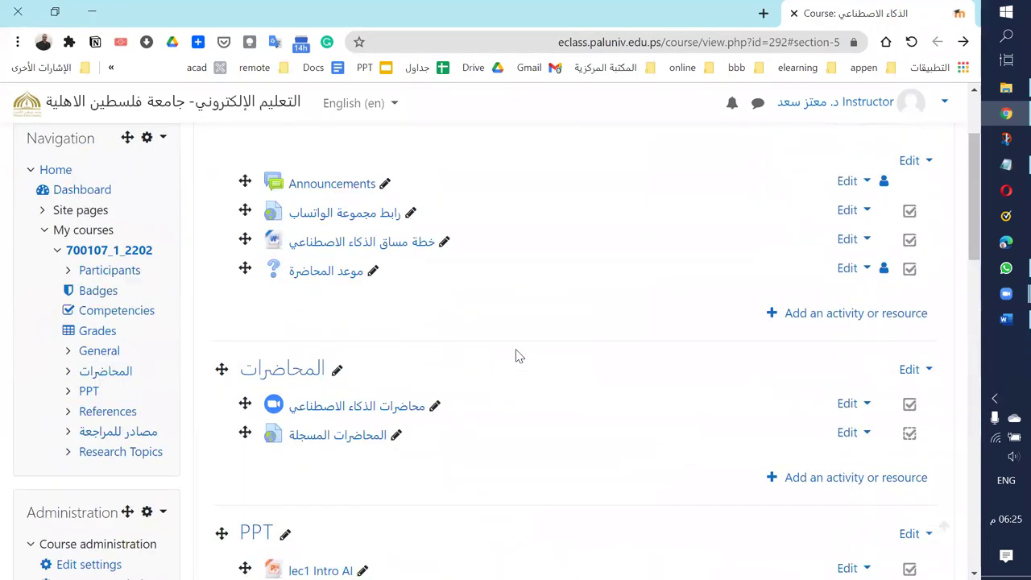
pyautogui.scroll(-15, 520, 356)
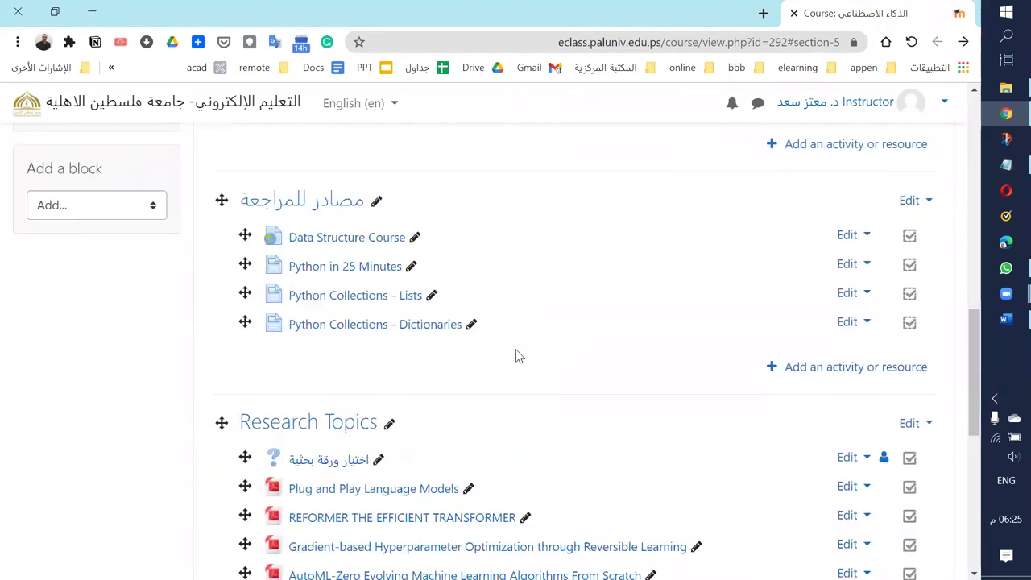
pyautogui.scroll(7, 520, 357)
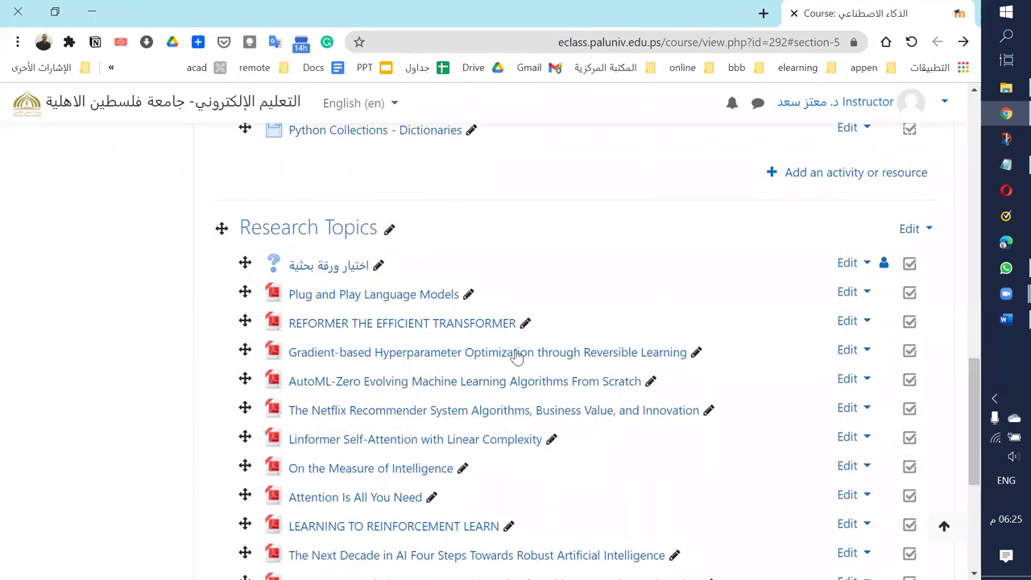
pyautogui.scroll(10, 517, 357)
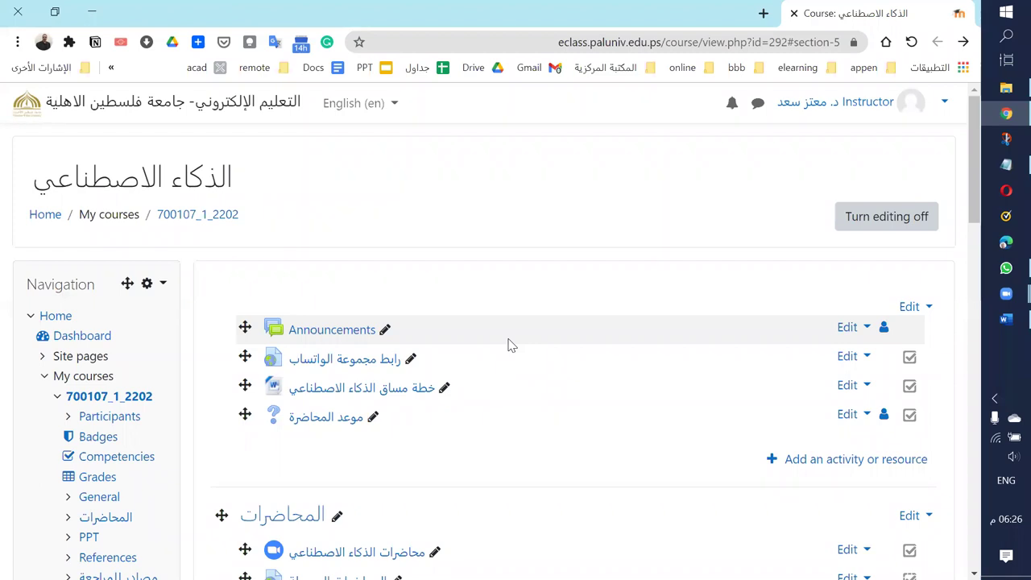
# Step: Switch to File Explorer, open the papers folder inside الذكاء الاصطناعي, and open Attention Is All You Need.pdf
pyautogui.click(1006, 87)
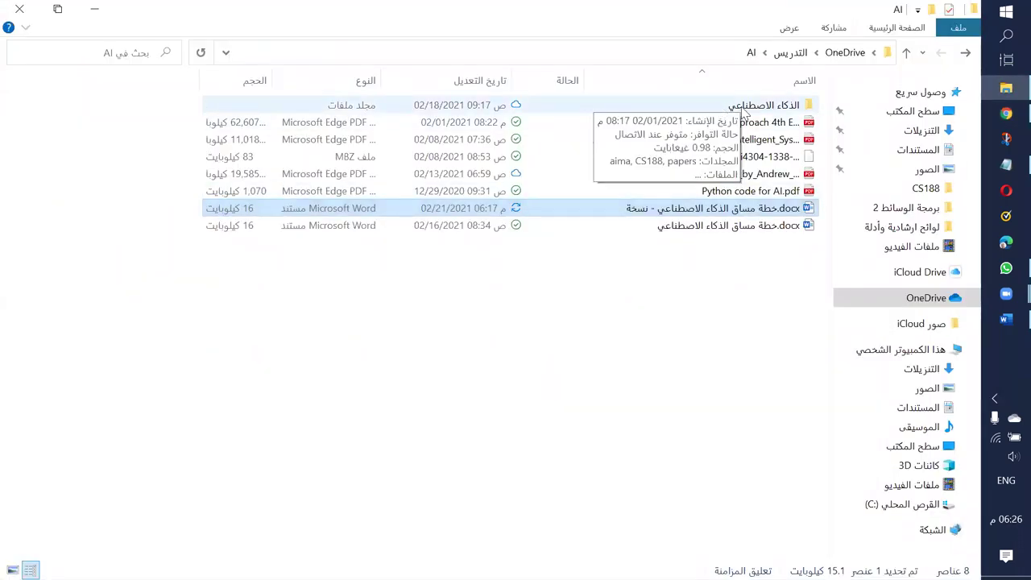
pyautogui.doubleClick(758, 105)
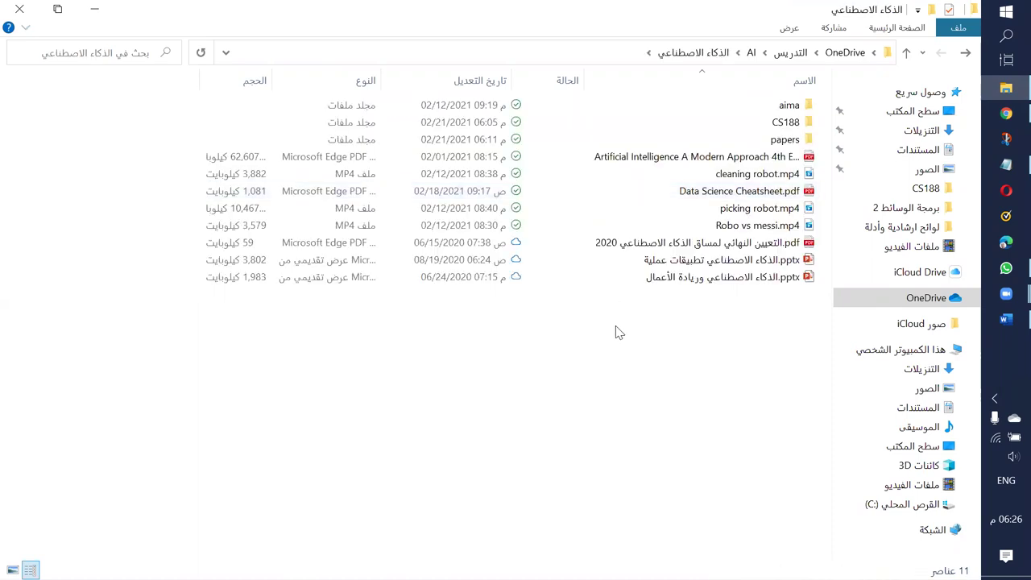
pyautogui.doubleClick(756, 142)
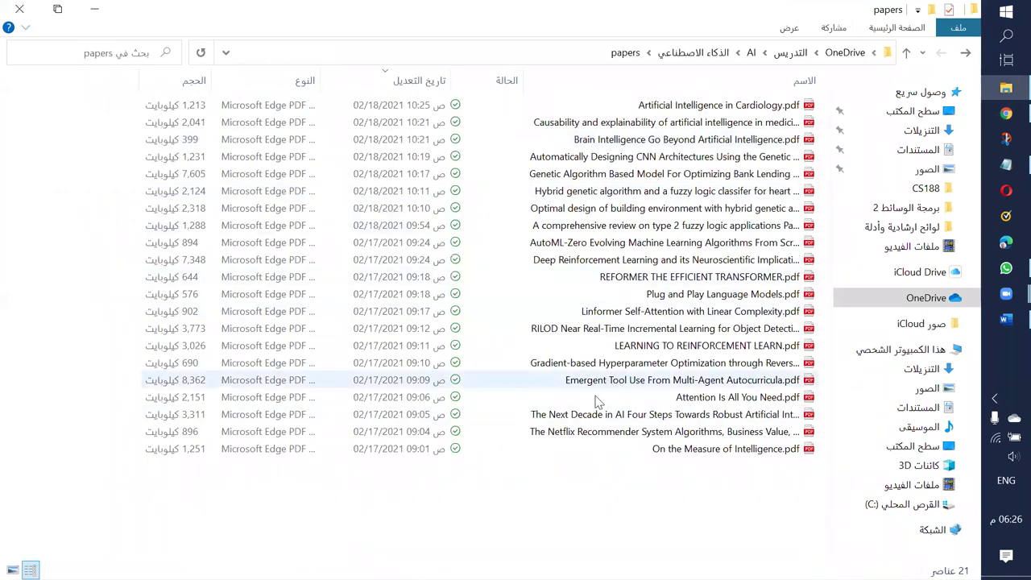
pyautogui.doubleClick(708, 397)
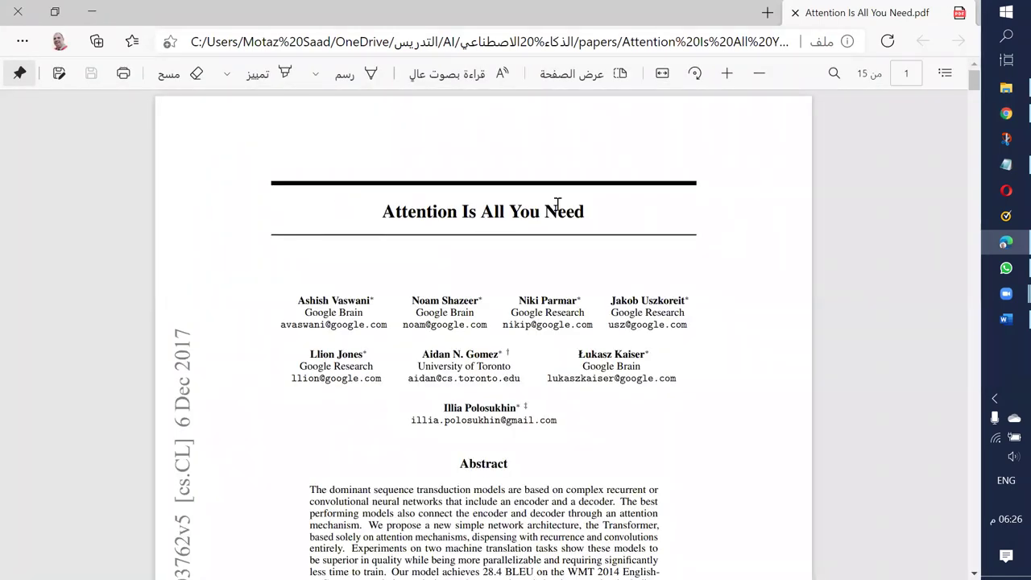
# Step: Skim the title, abstract and introduction on the paper's first page, and switch back to the papers folder
pyautogui.scroll(-1, 451, 378)
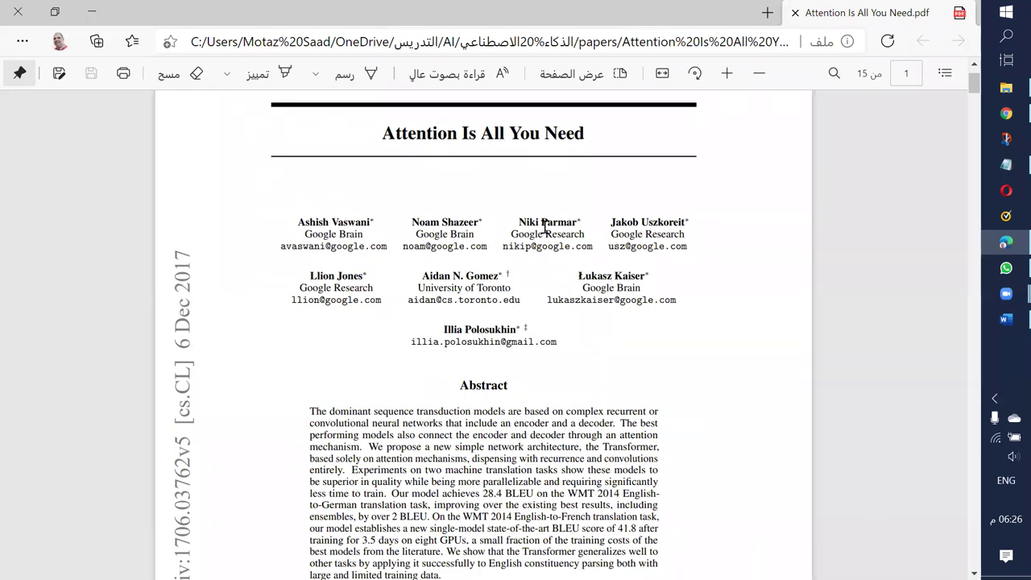
pyautogui.scroll(-4, 546, 228)
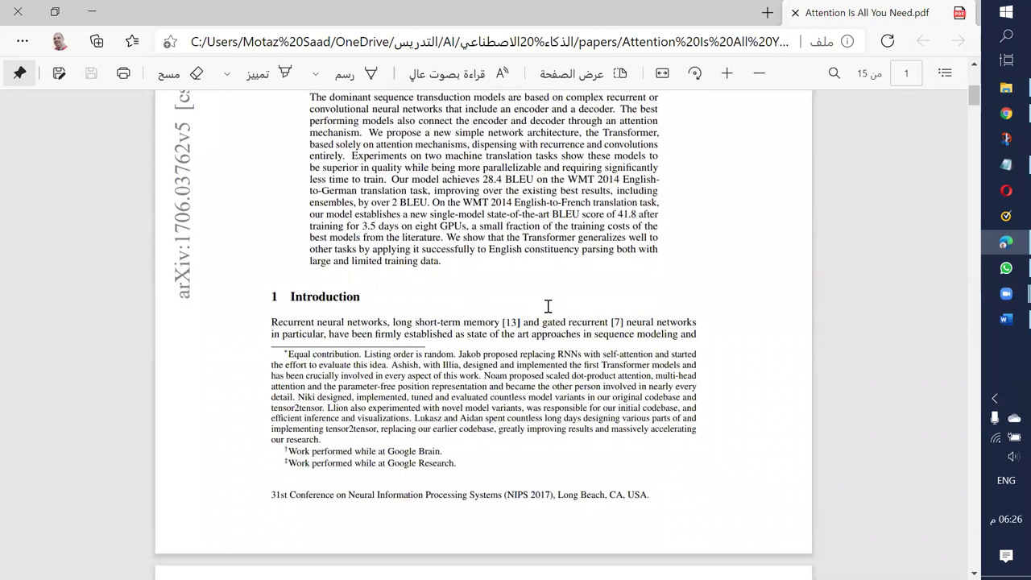
pyautogui.scroll(2, 546, 306)
pyautogui.scroll(2, 547, 304)
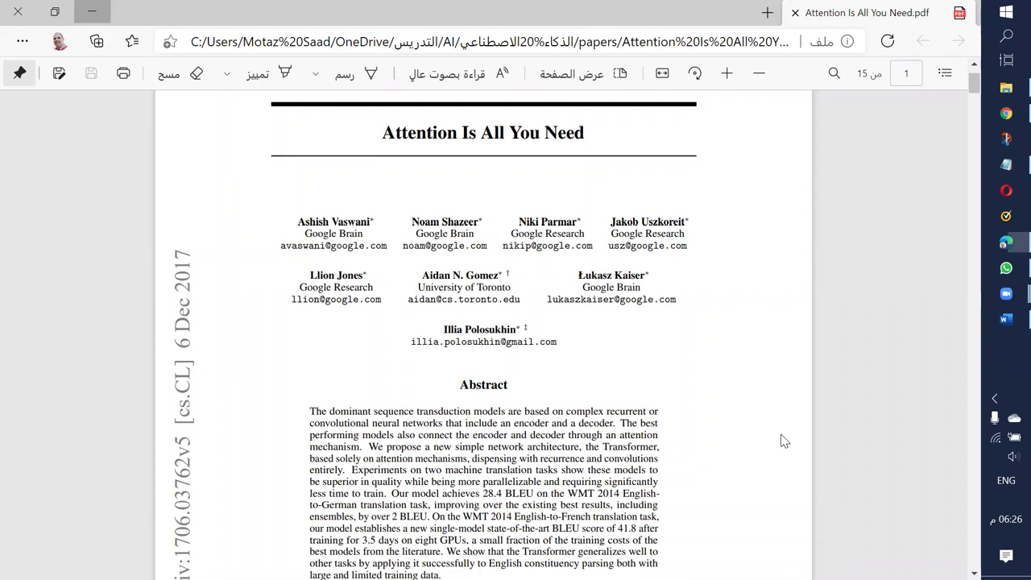
pyautogui.hotkey('alt', 'Tab')
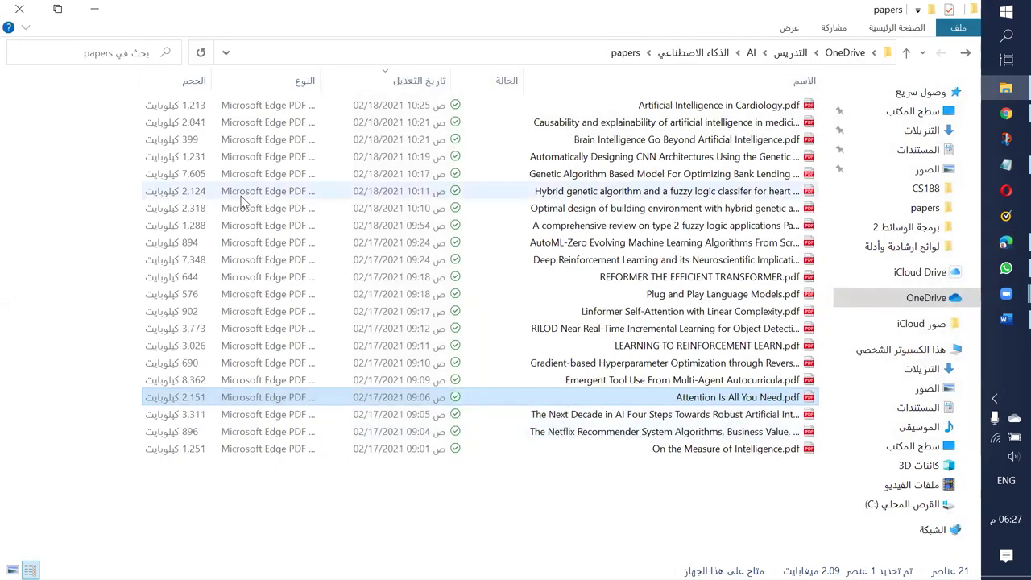